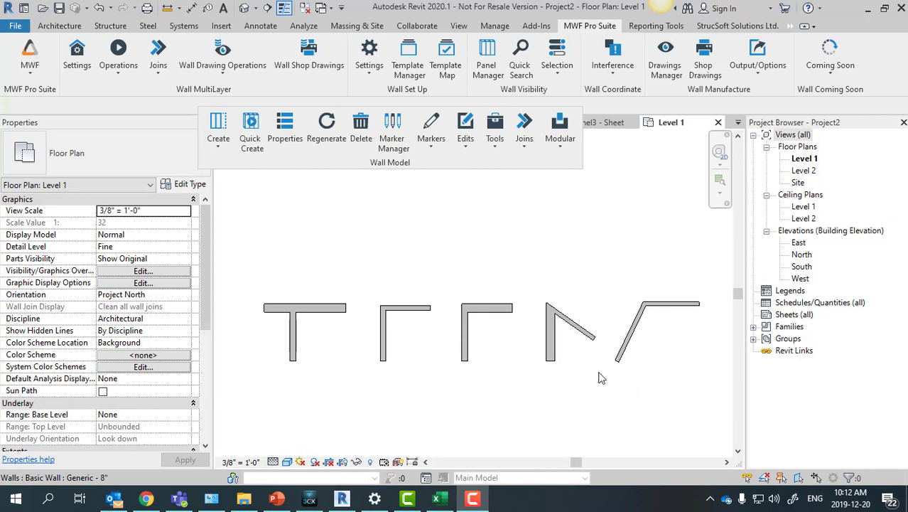
# Duplicate the Default PanelsAutoJoin rule set in the project's marker types and name the copy "Example"
pyautogui.click(395, 136)
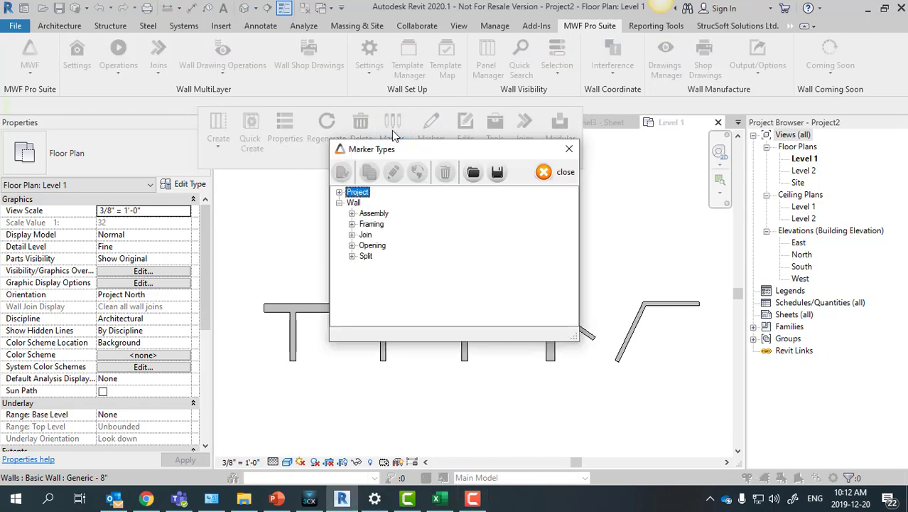
pyautogui.click(339, 193)
pyautogui.click(351, 203)
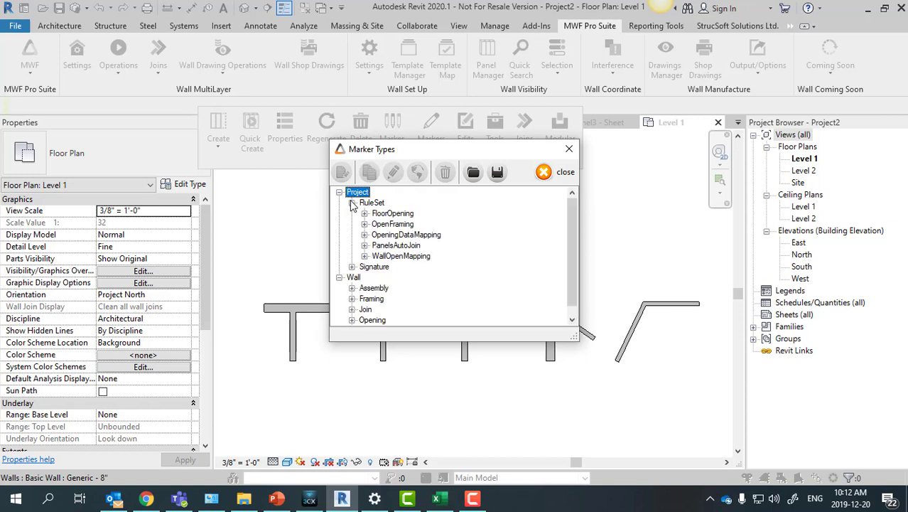
pyautogui.click(364, 246)
pyautogui.click(402, 256)
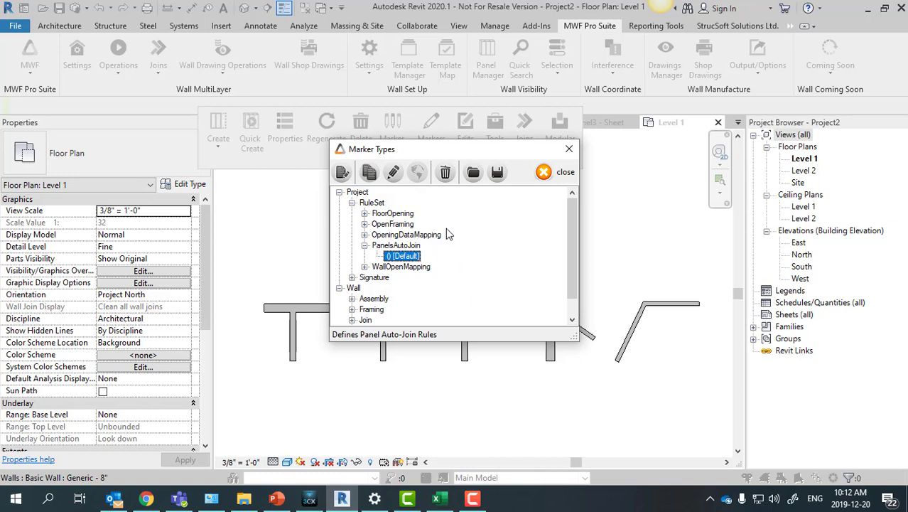
pyautogui.click(370, 173)
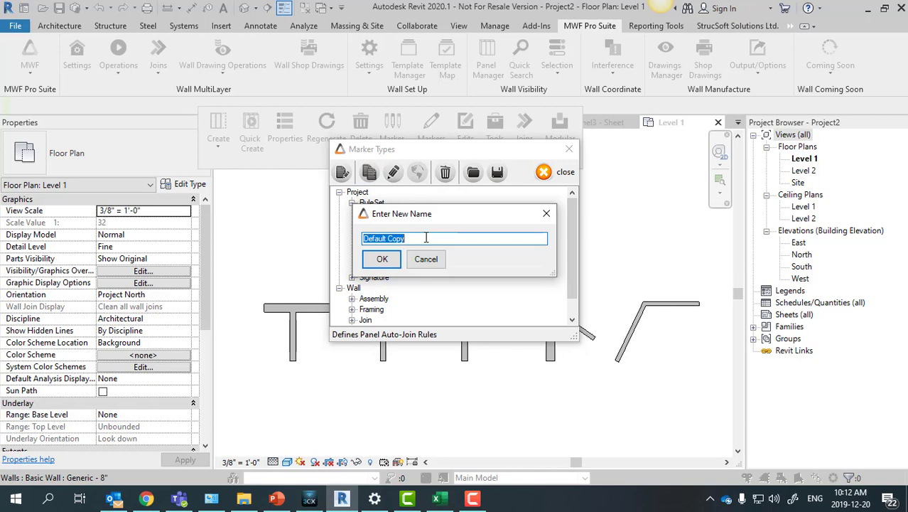
pyautogui.write('Example')
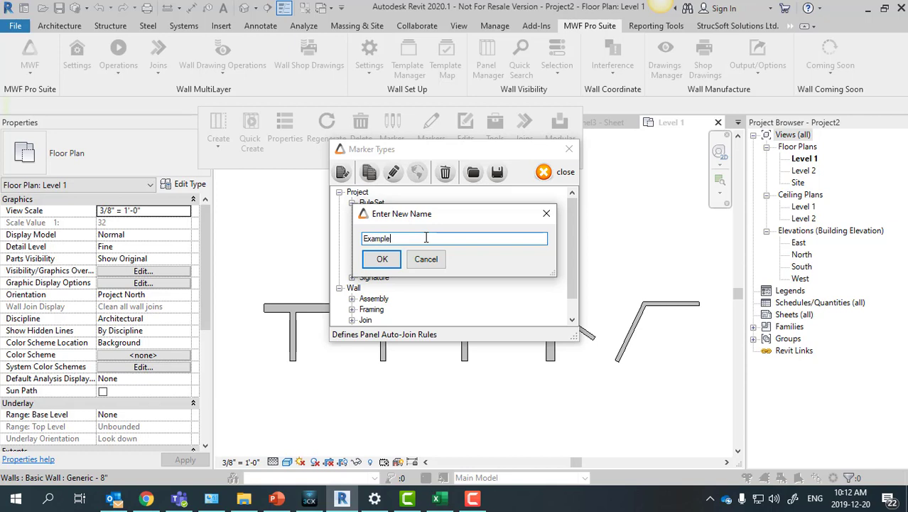
pyautogui.click(382, 259)
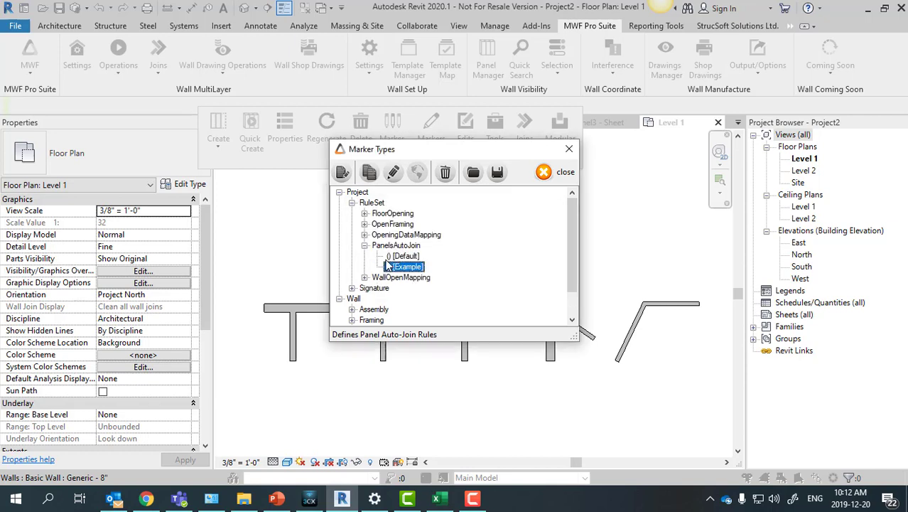
# Inspect the rule list of the Example auto-join rule set, then close it and the marker types manager
pyautogui.doubleClick(418, 268)
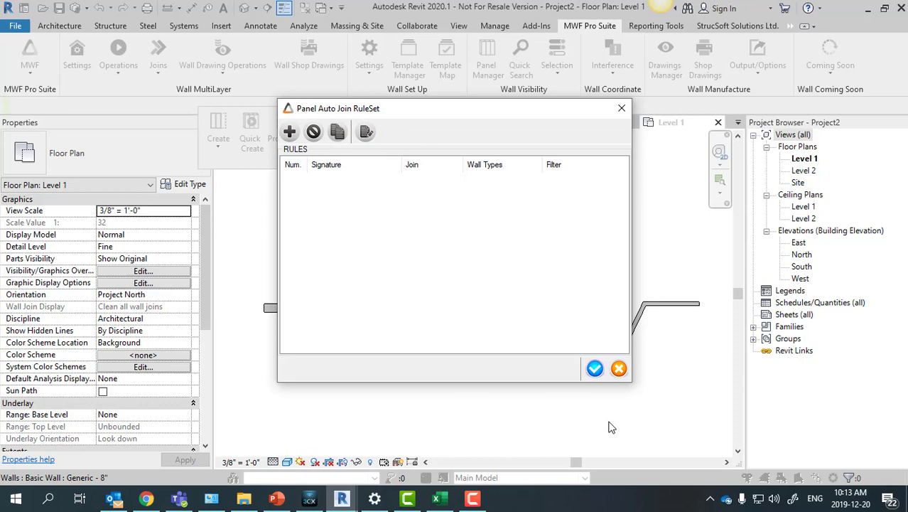
pyautogui.click(596, 368)
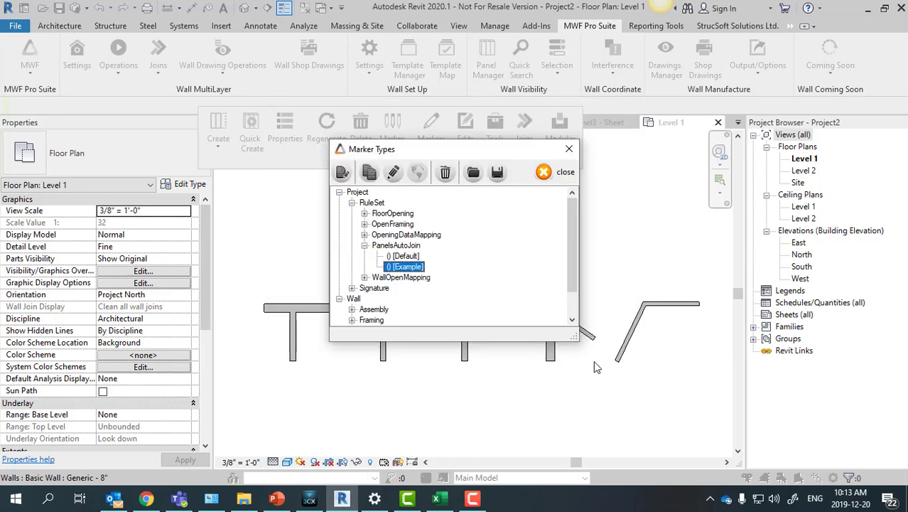
pyautogui.click(545, 173)
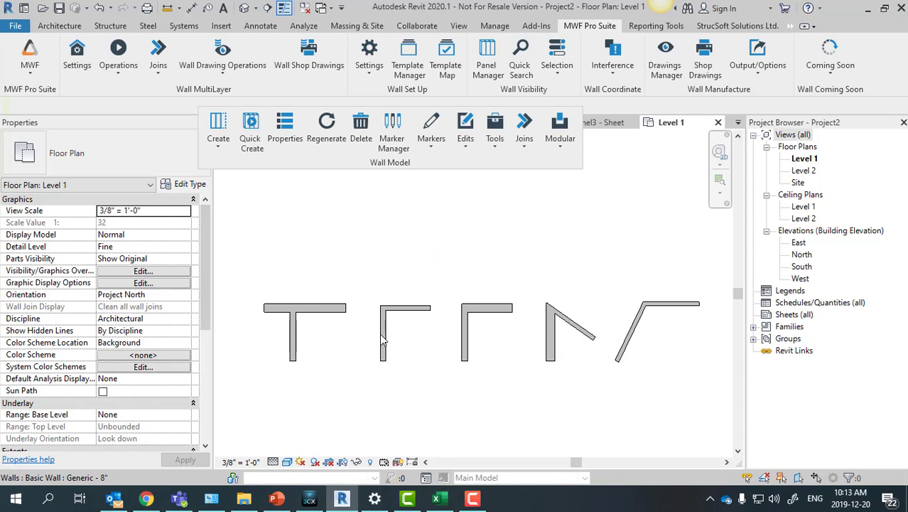
# Create an auto join rule in the Example rule set from the T-shaped wall pair, using the LGS T-ANY TYPICAL B [J126] join definition
pyautogui.scroll(2, 231, 314)
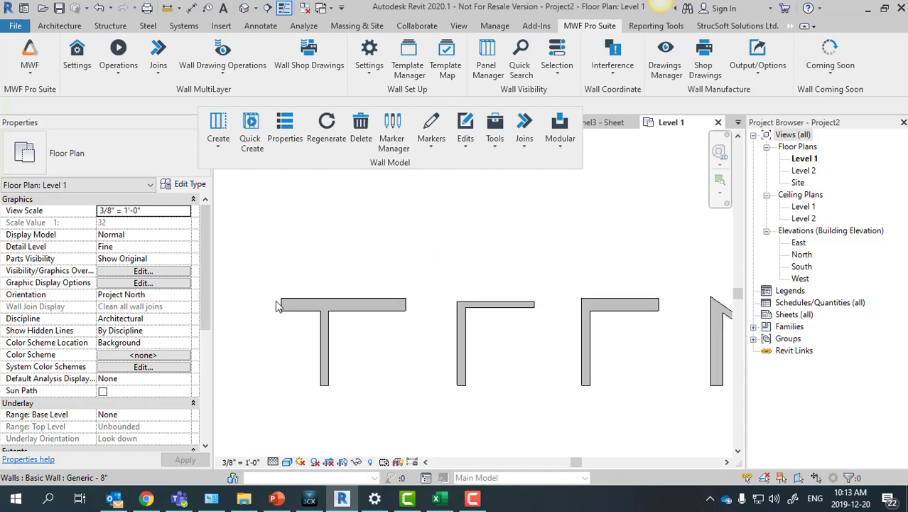
pyautogui.scroll(2, 277, 304)
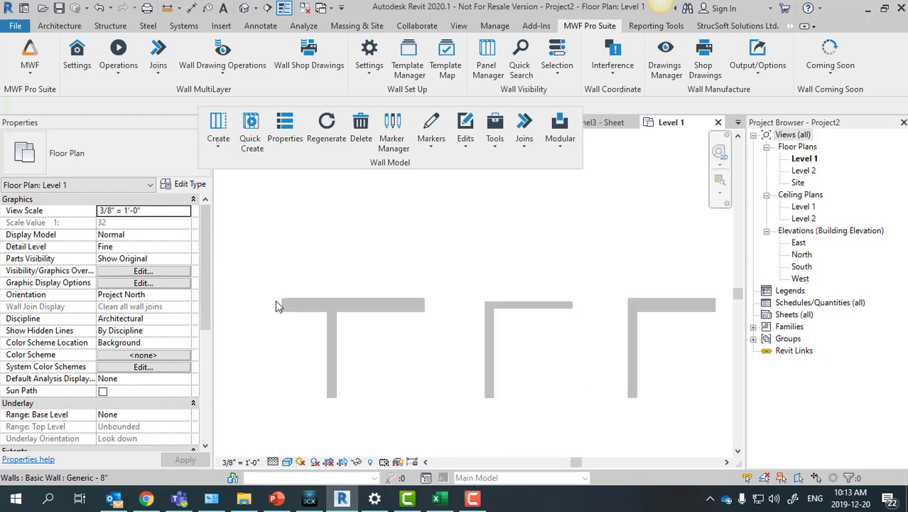
pyautogui.moveTo(406, 364); pyautogui.dragTo(306, 256)
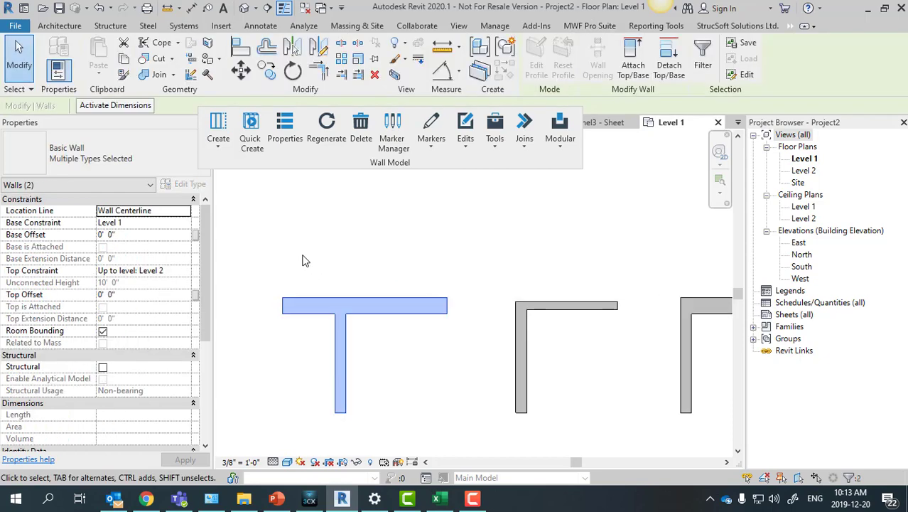
pyautogui.click(525, 148)
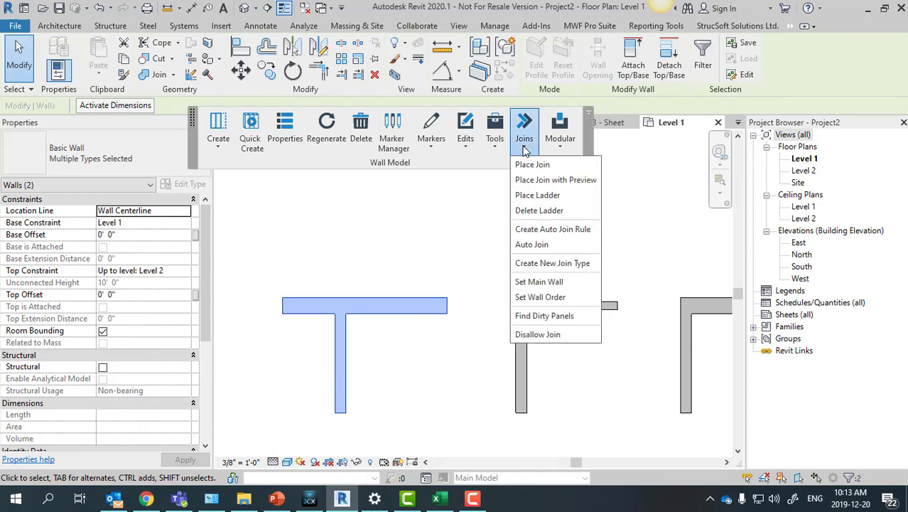
pyautogui.click(596, 235)
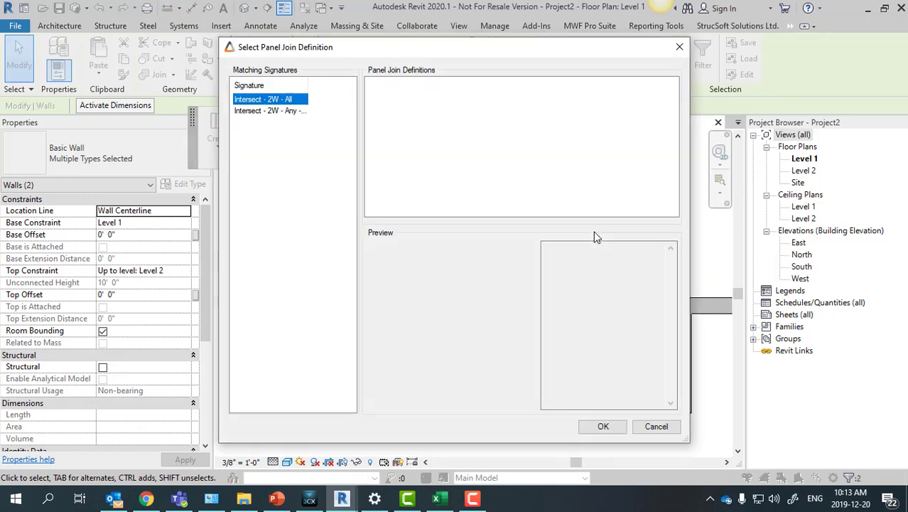
pyautogui.click(293, 113)
pyautogui.click(432, 92)
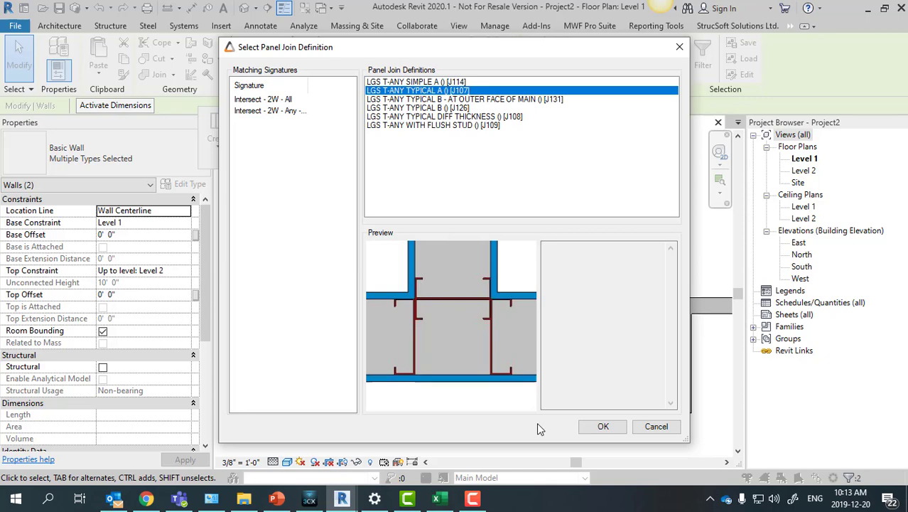
pyautogui.click(440, 108)
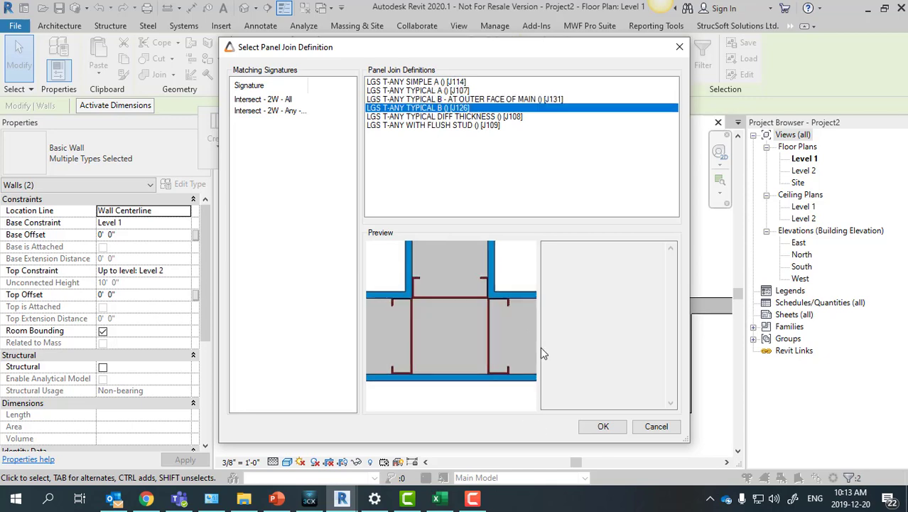
pyautogui.click(604, 426)
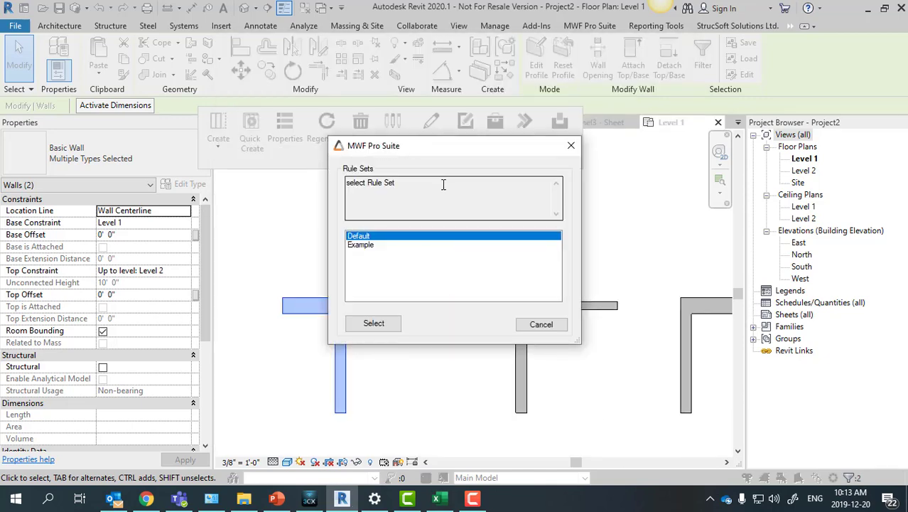
pyautogui.click(372, 245)
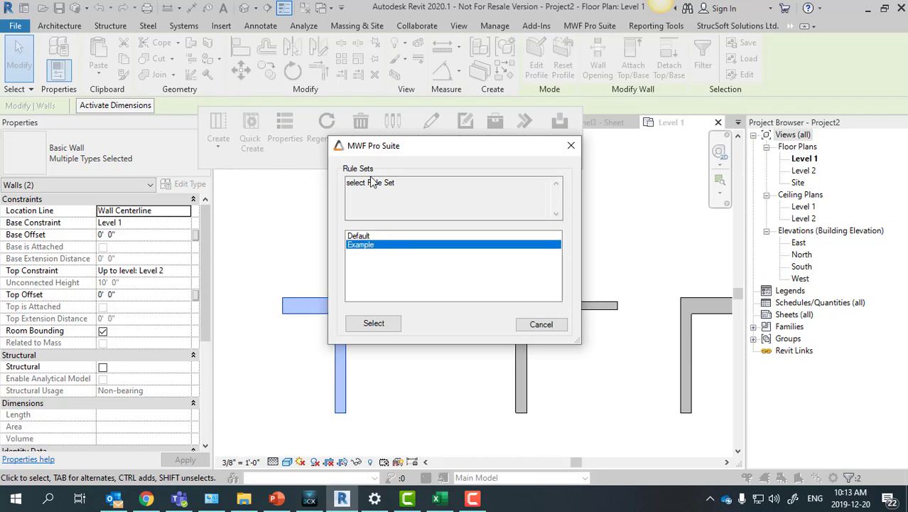
pyautogui.click(377, 324)
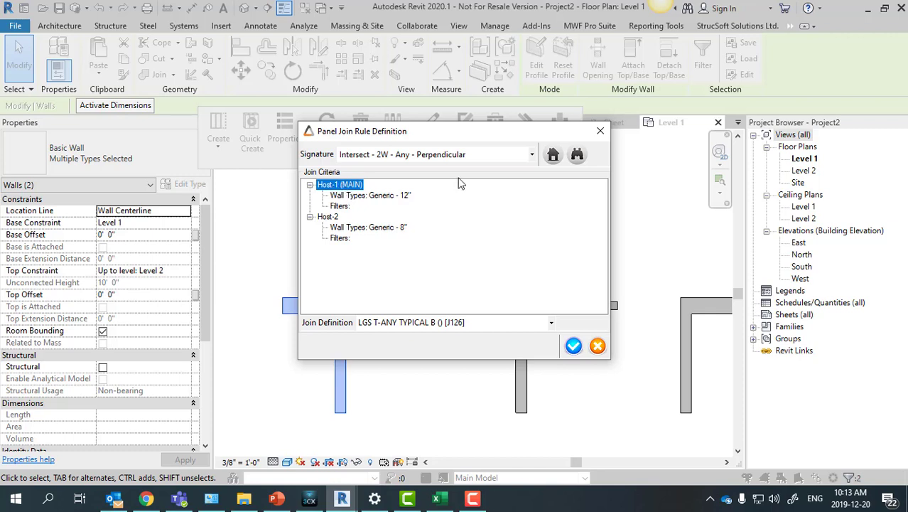
# Set the wall types of both Host-1 (MAIN) and Host-2 to blank in the join rule's criteria
pyautogui.click(554, 157)
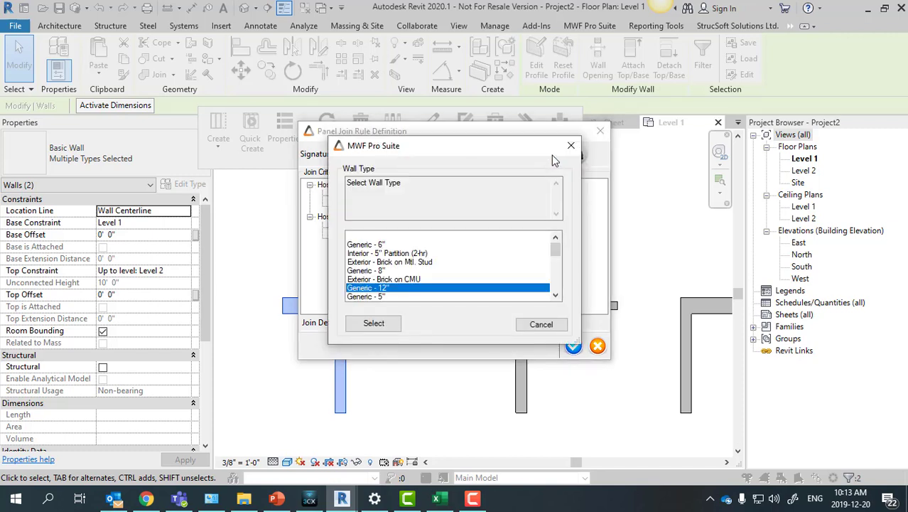
pyautogui.click(362, 237)
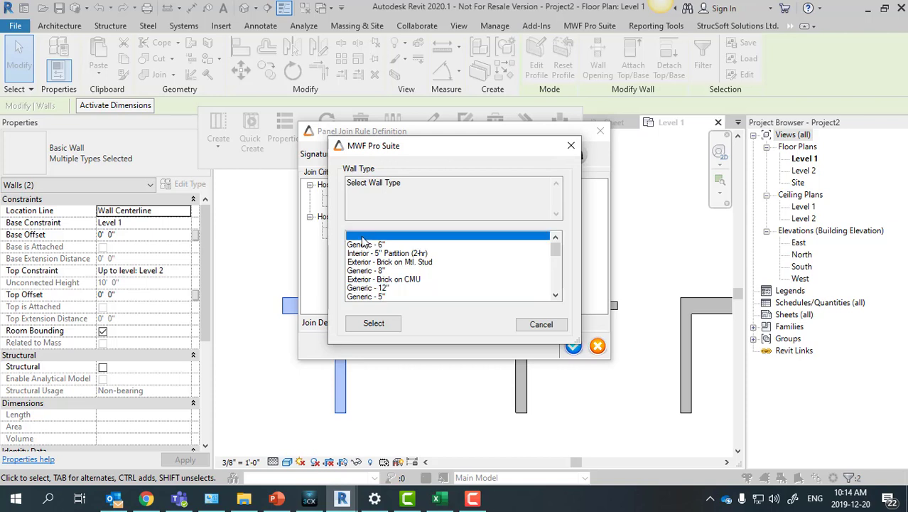
pyautogui.click(398, 329)
pyautogui.click(329, 217)
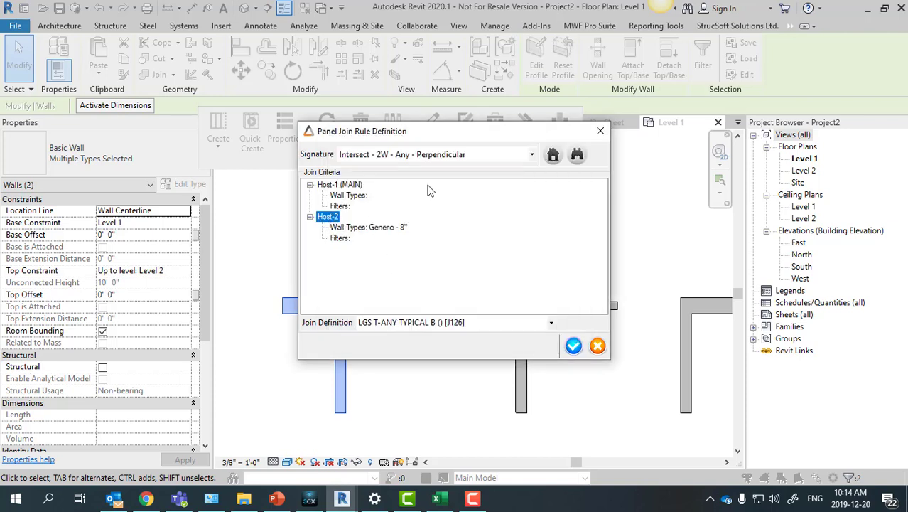
pyautogui.click(553, 155)
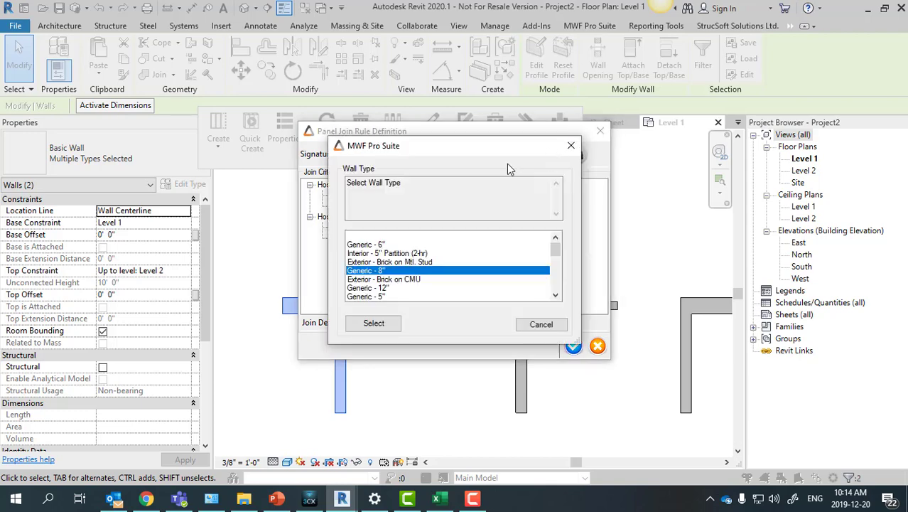
pyautogui.click(369, 238)
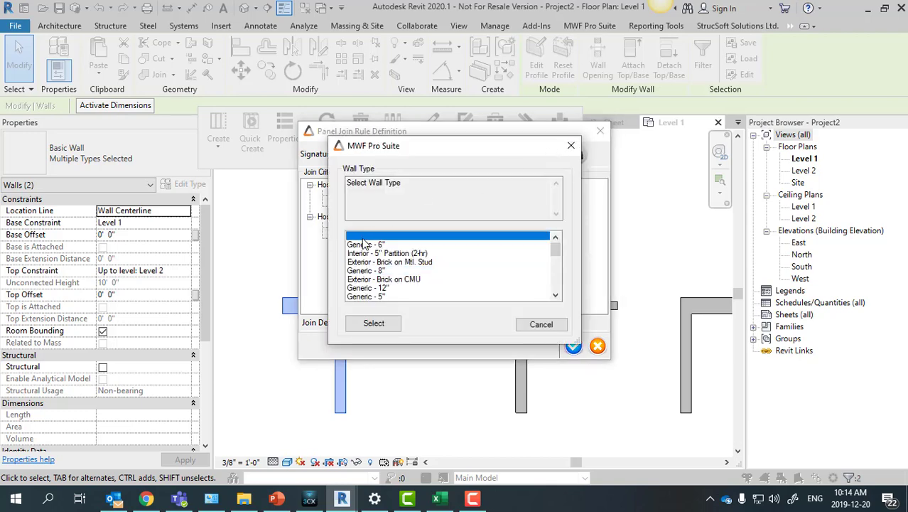
pyautogui.click(371, 325)
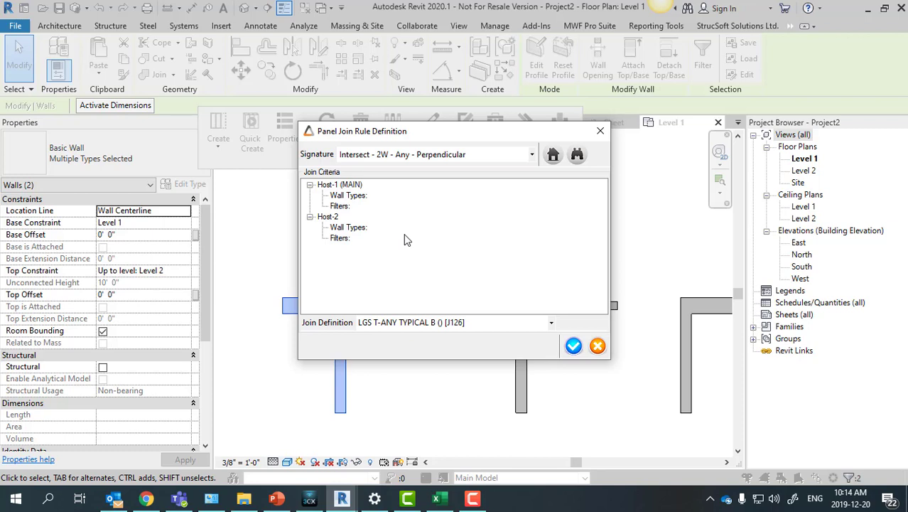
# Set the wall type of Host-1 (MAIN) to Generic - 6" in the join criteria
pyautogui.click(350, 186)
pyautogui.click(553, 154)
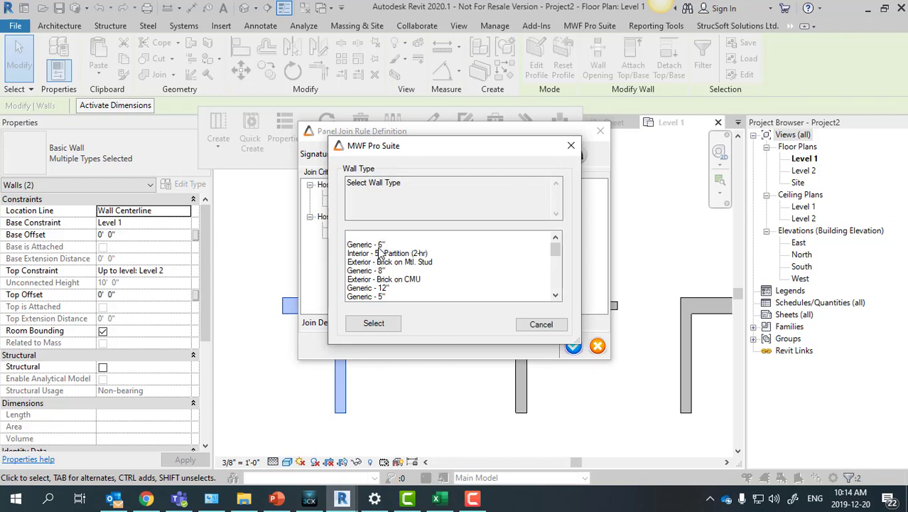
pyautogui.scroll(-3, 380, 254)
pyautogui.scroll(-3, 381, 277)
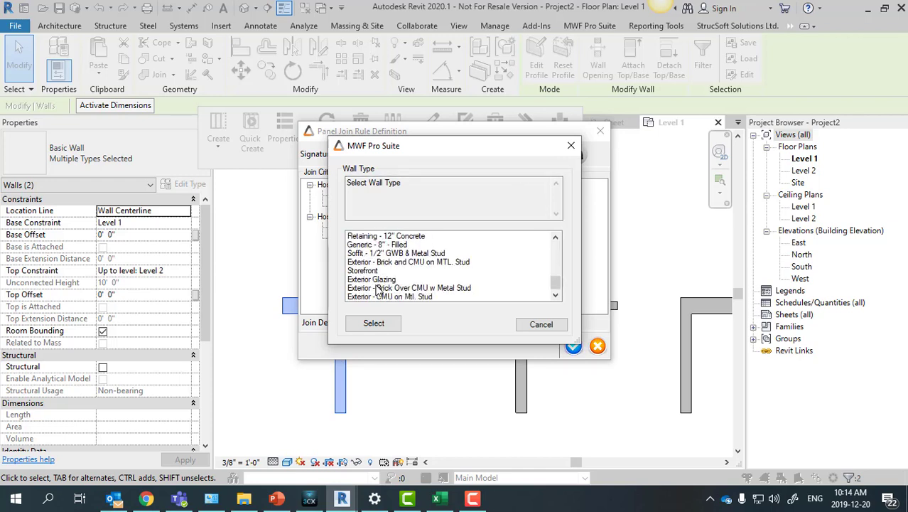
pyautogui.scroll(10, 377, 289)
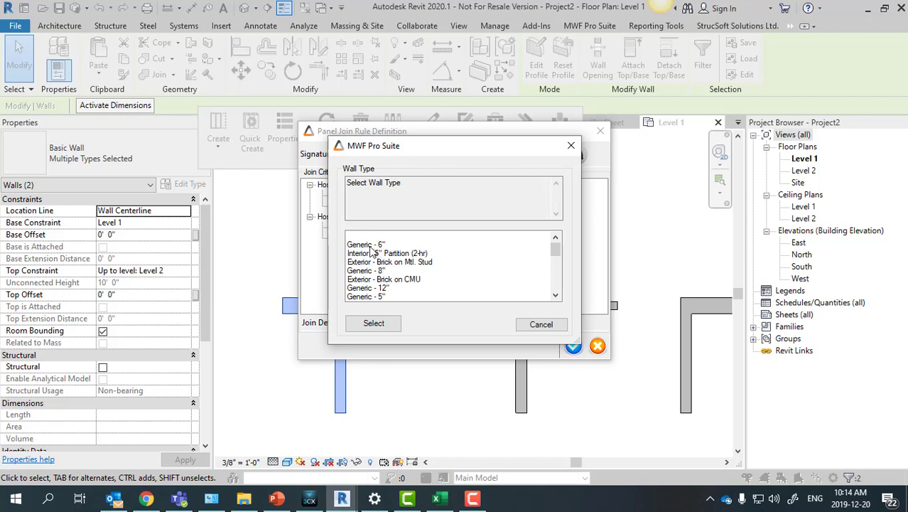
pyautogui.click(370, 246)
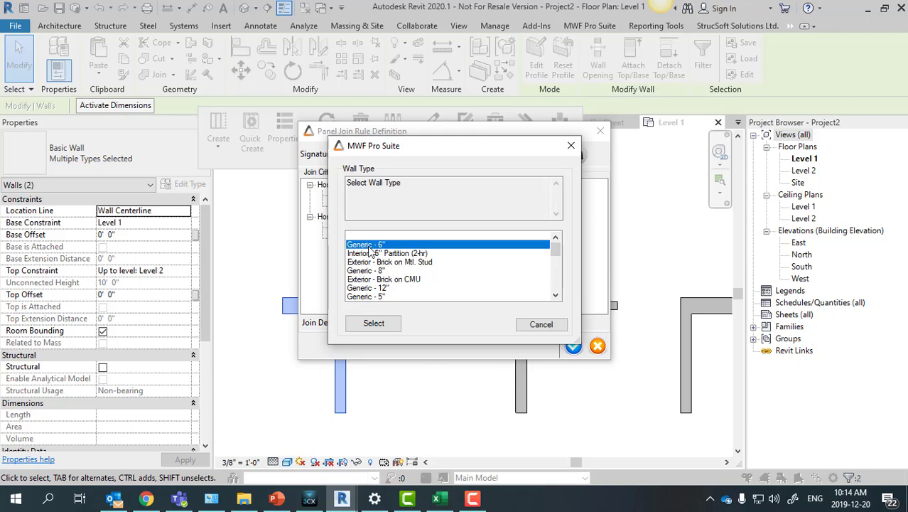
pyautogui.click(374, 323)
# Set the wall type of Host-2 to Generic - 8" in the join criteria
pyautogui.click(328, 216)
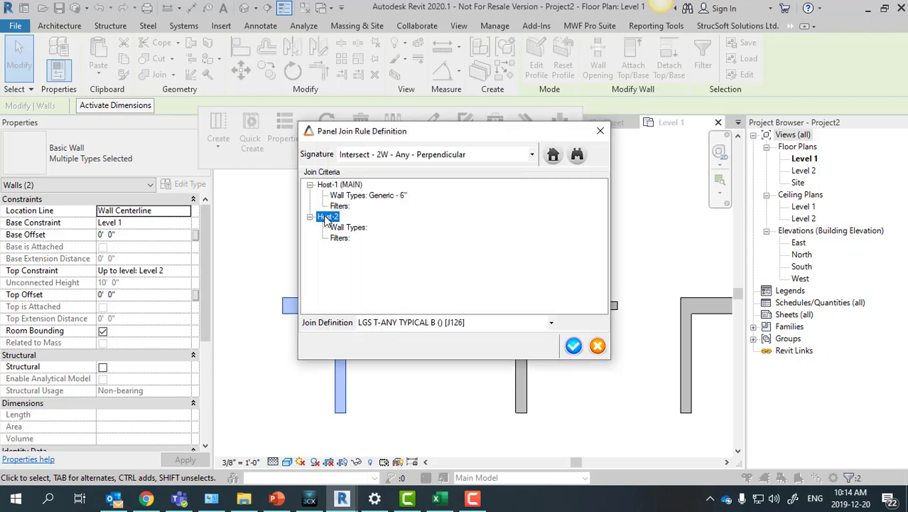
pyautogui.click(554, 158)
pyautogui.click(366, 271)
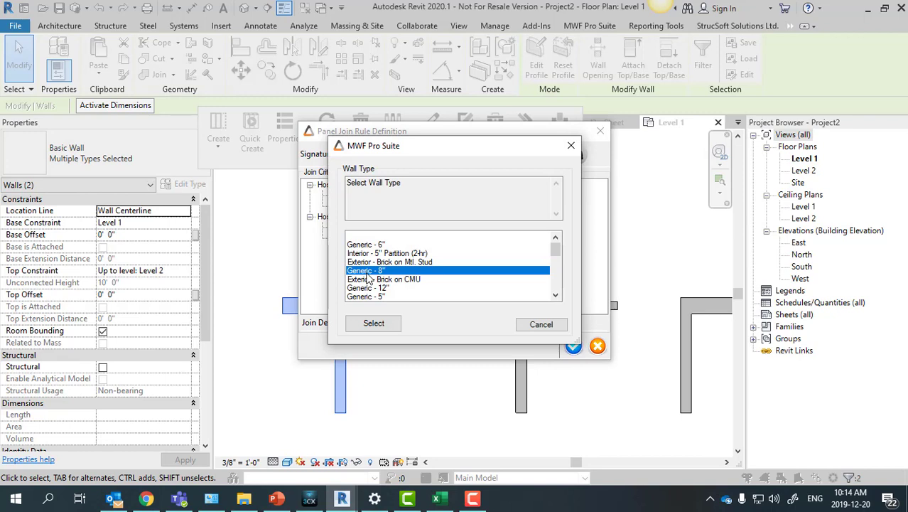
pyautogui.click(373, 323)
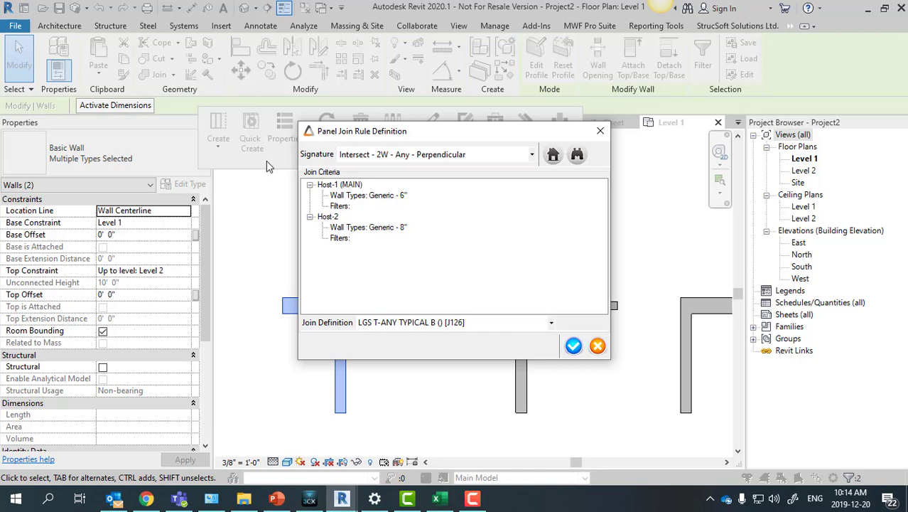
# Set the wall types of Host-1 (MAIN) and Host-2 to blank in the perpendicular intersection rule and save the rule
pyautogui.click(352, 186)
pyautogui.click(553, 156)
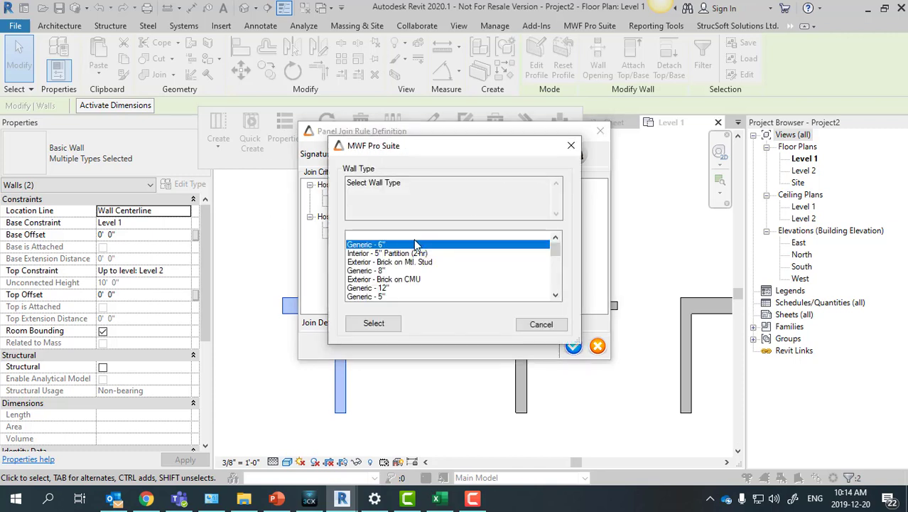
pyautogui.click(384, 324)
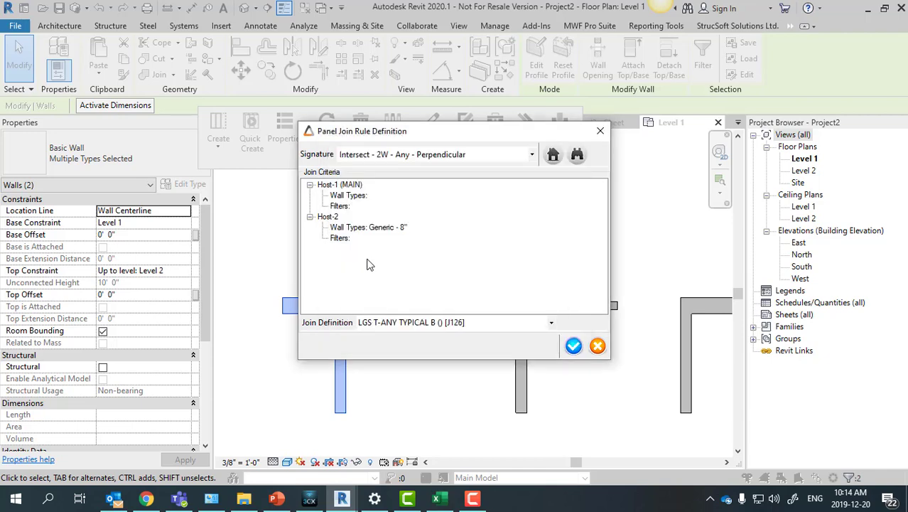
pyautogui.click(328, 217)
pyautogui.click(553, 156)
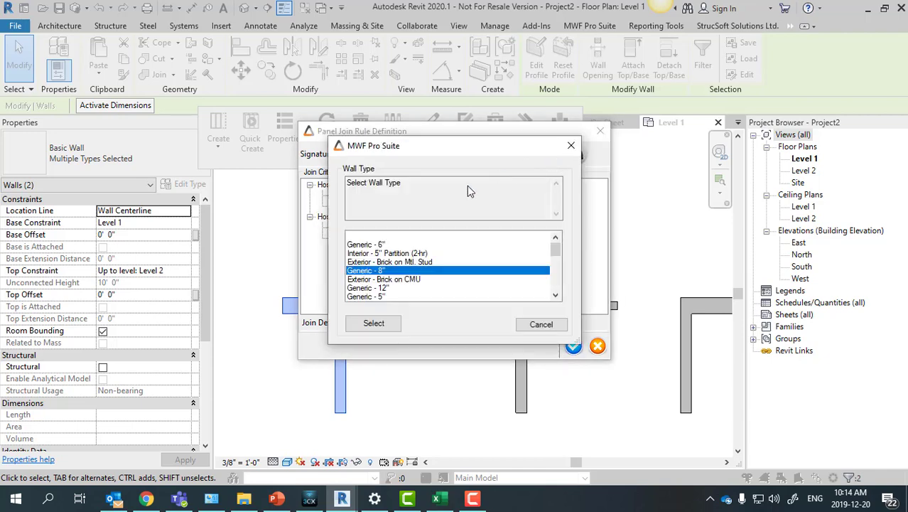
pyautogui.click(362, 236)
pyautogui.click(375, 327)
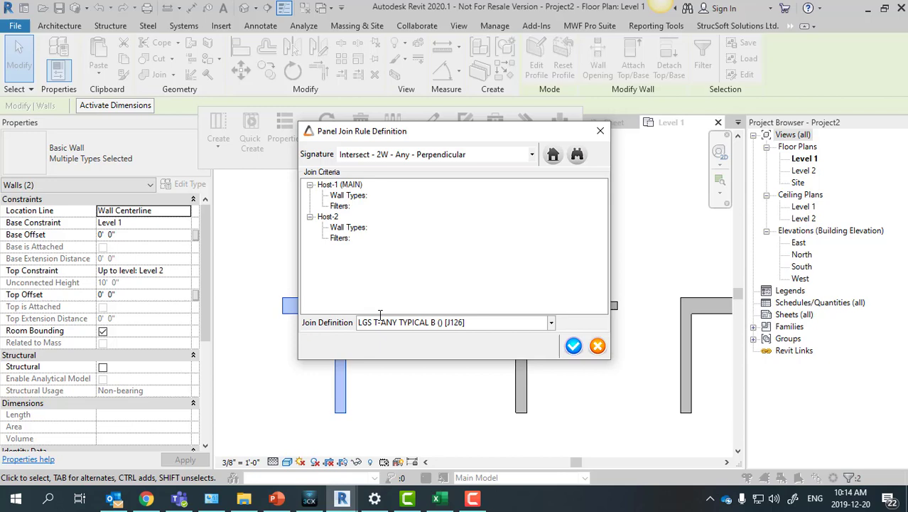
pyautogui.click(574, 346)
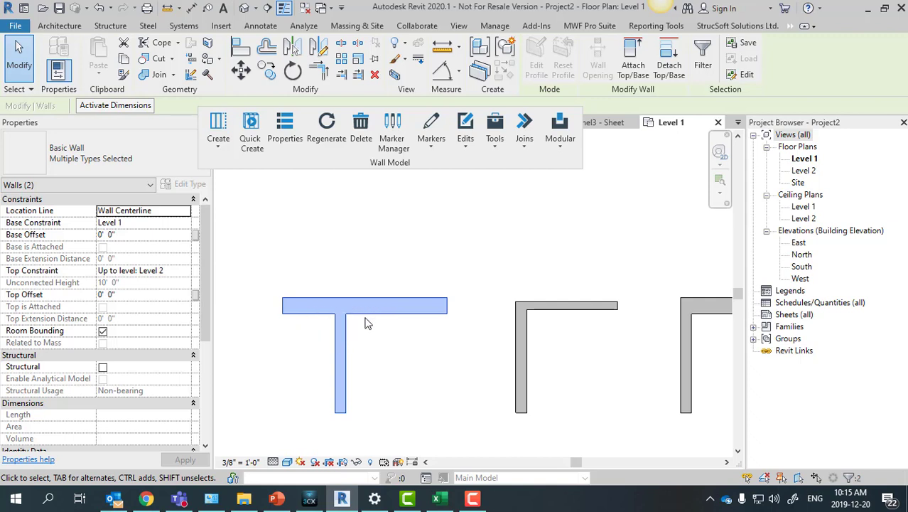
# Create an auto join rule in the Example rule set from the first L-shaped wall pair, using Corner - 2W - Any - Perpendicular and LGS L-ANY TYPICAL B [J102]
pyautogui.hscroll(3, 250, 308)
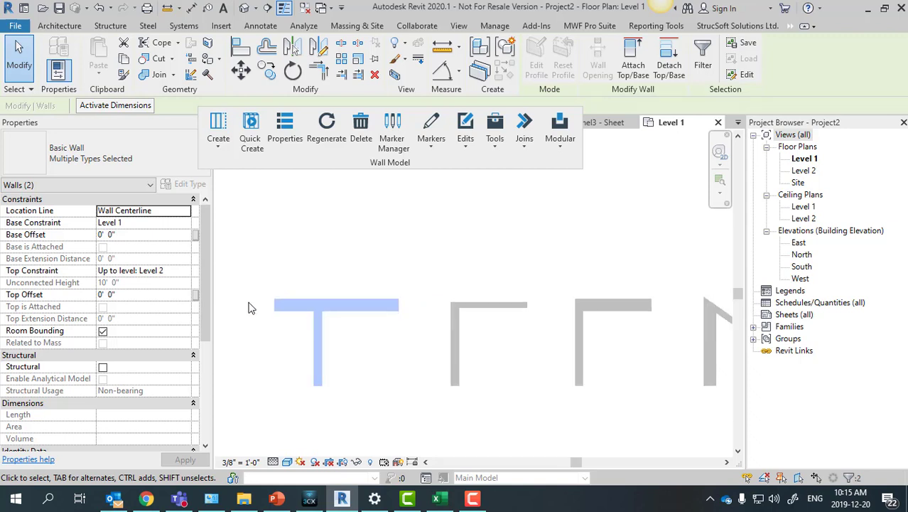
pyautogui.click(455, 350)
pyautogui.moveTo(455, 350); pyautogui.dragTo(375, 264)
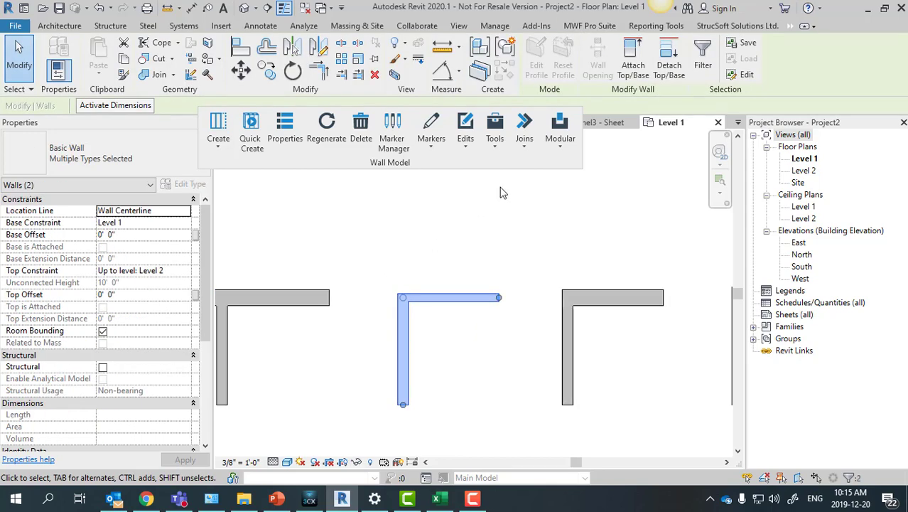
pyautogui.click(525, 142)
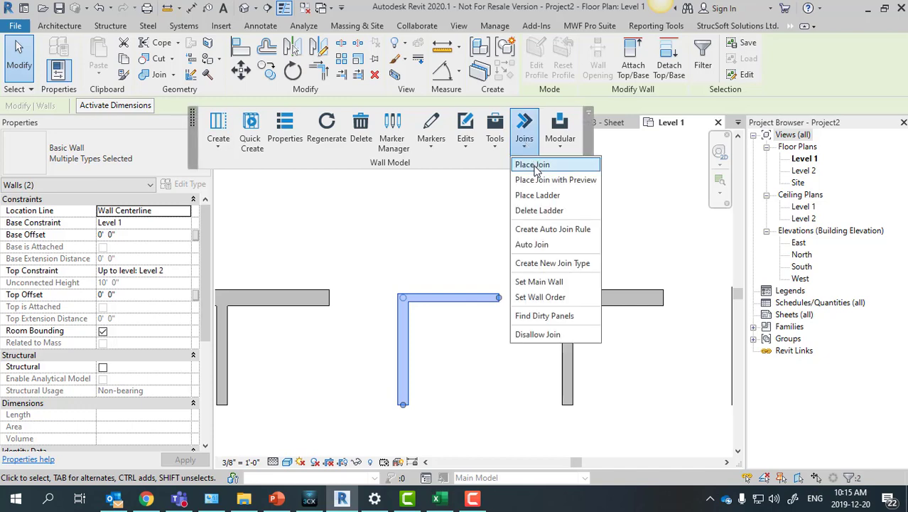
pyautogui.click(555, 229)
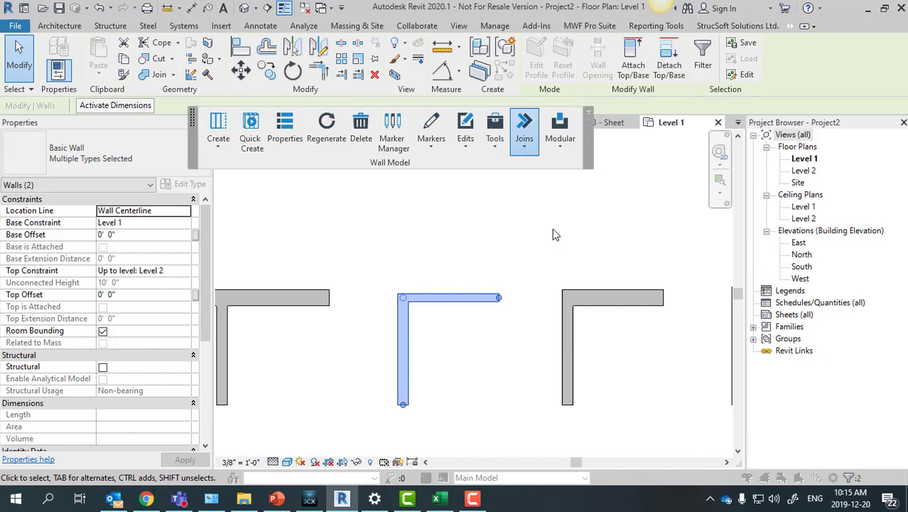
pyautogui.click(284, 111)
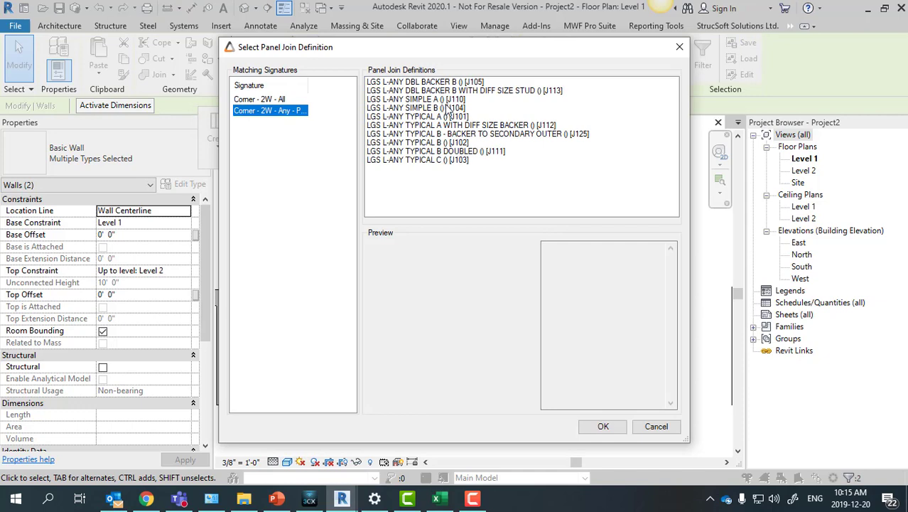
pyautogui.moveTo(446, 106); pyautogui.dragTo(449, 137)
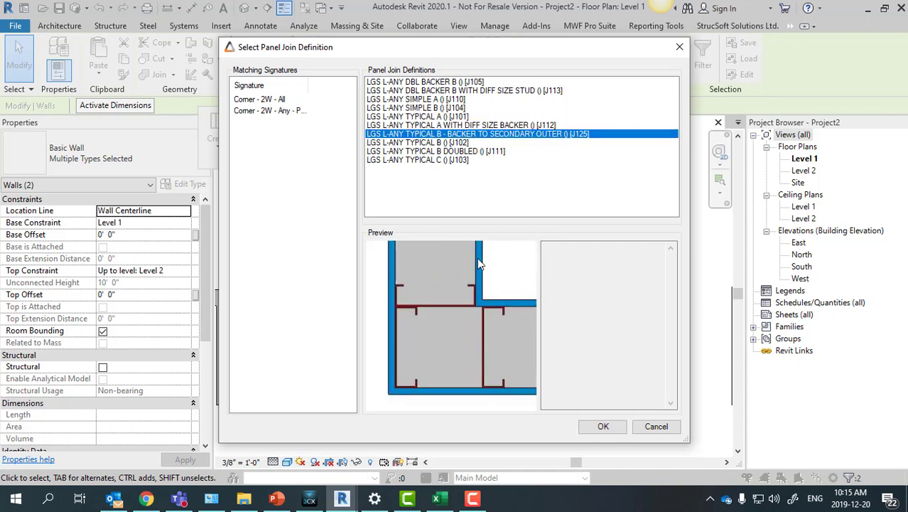
pyautogui.click(446, 143)
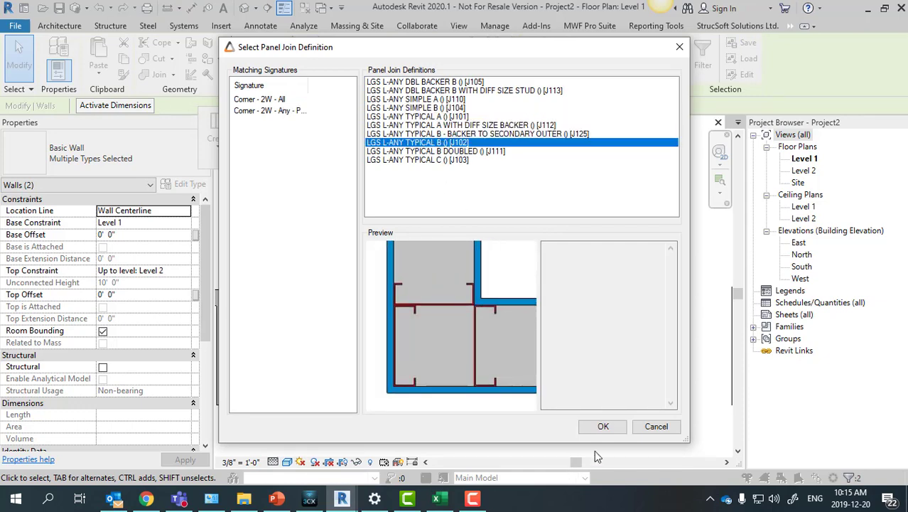
pyautogui.click(602, 427)
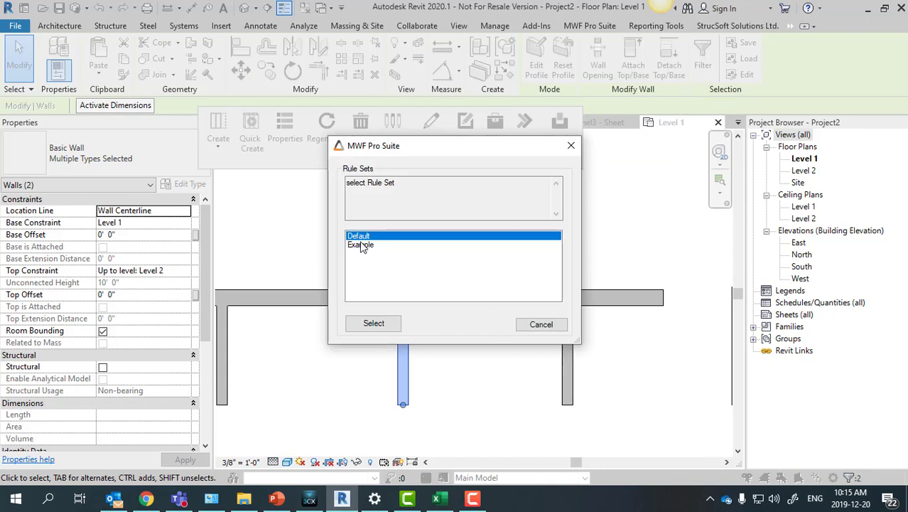
pyautogui.click(362, 245)
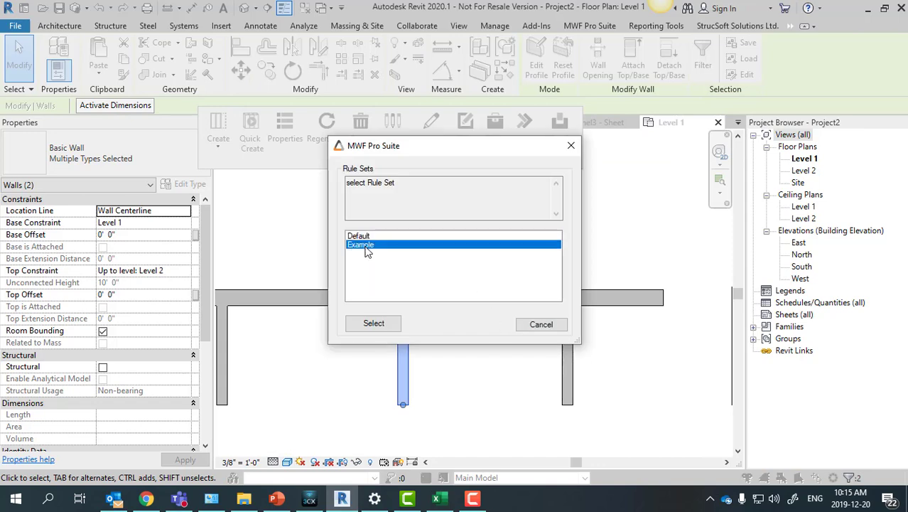
pyautogui.click(369, 320)
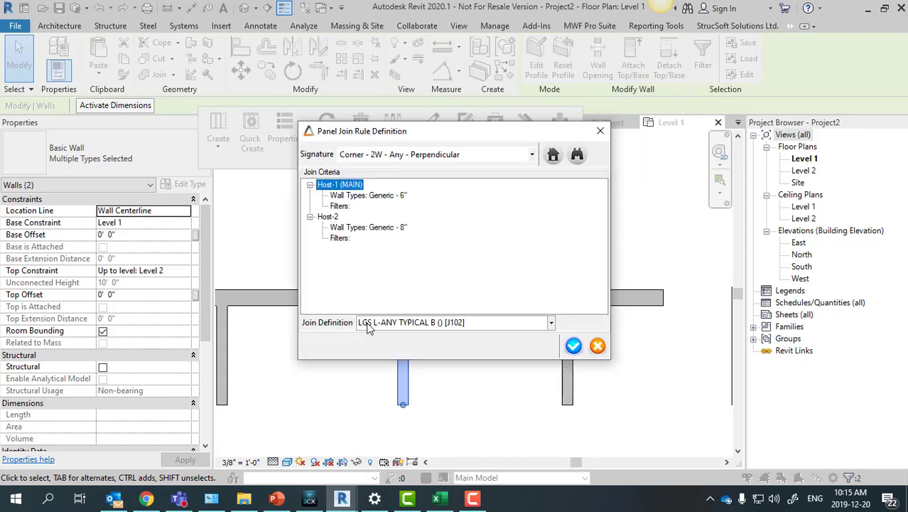
# Blank the wall types of both hosts in the perpendicular corner rule's join criteria and save the rule
pyautogui.click(553, 154)
pyautogui.click(364, 236)
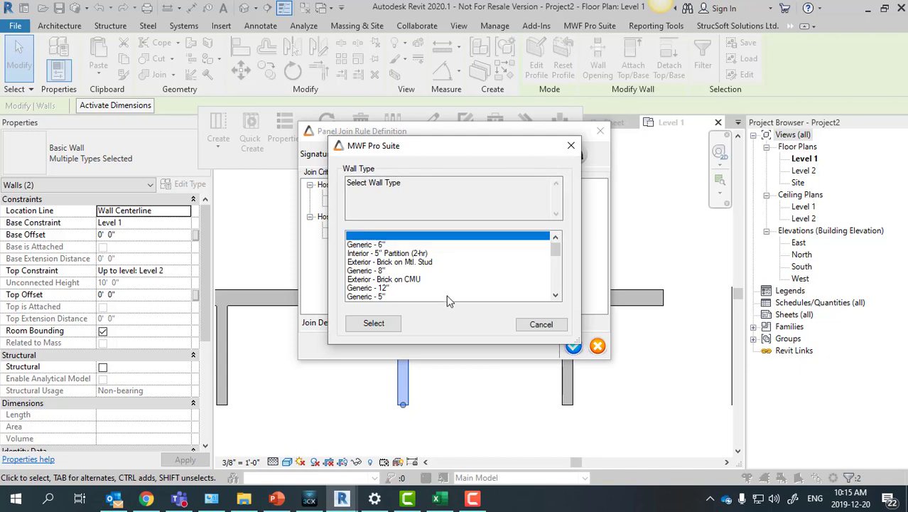
pyautogui.click(328, 216)
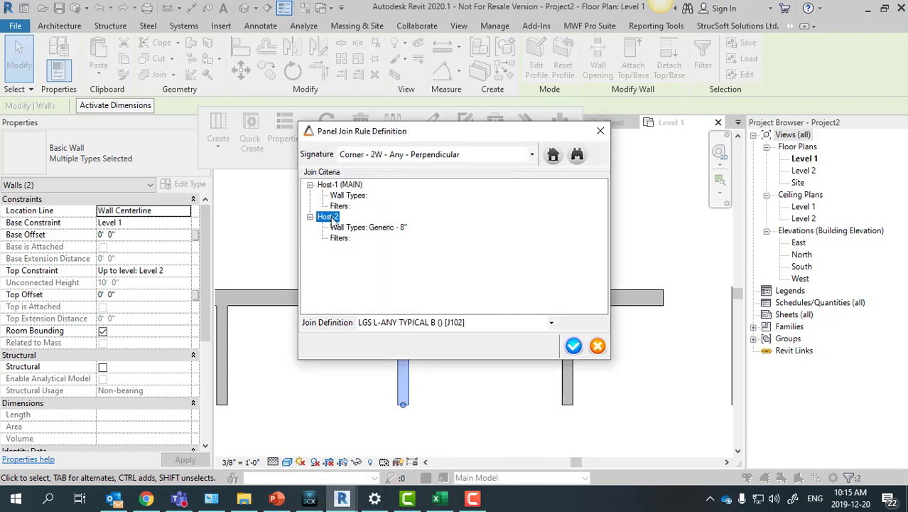
pyautogui.click(552, 156)
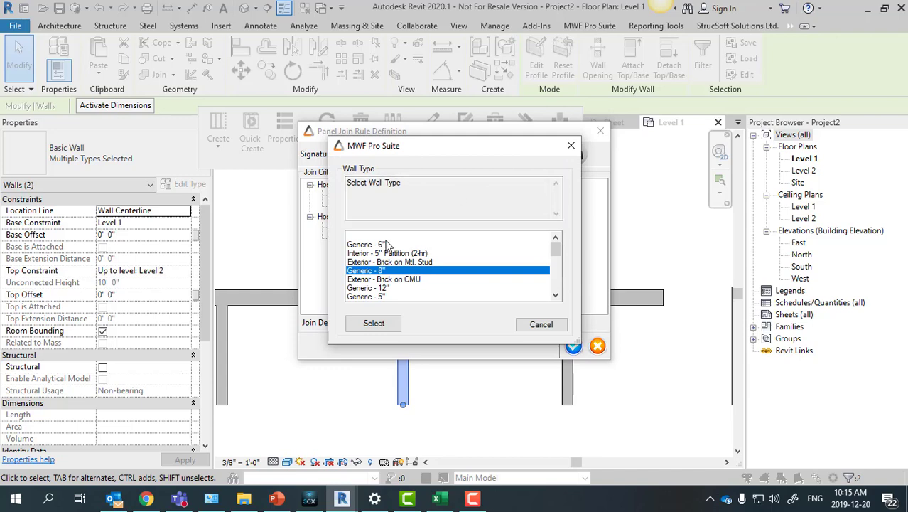
pyautogui.click(369, 237)
pyautogui.click(372, 324)
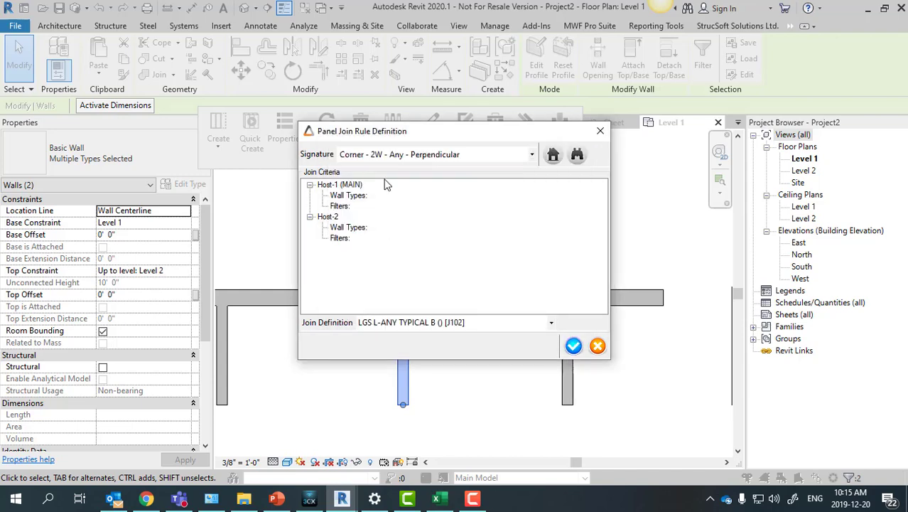
pyautogui.click(574, 345)
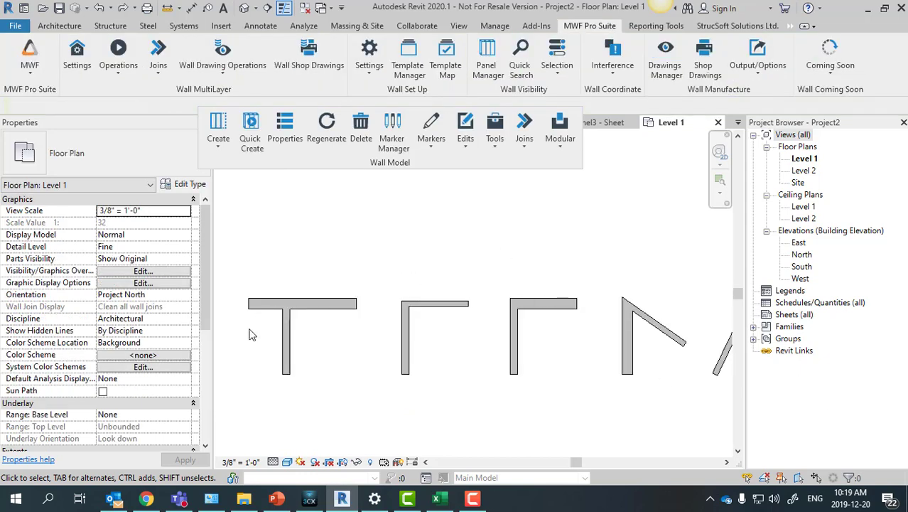
# Run Auto Join on all five sample wall pairs with the Example rule set
pyautogui.scroll(1, 249, 330)
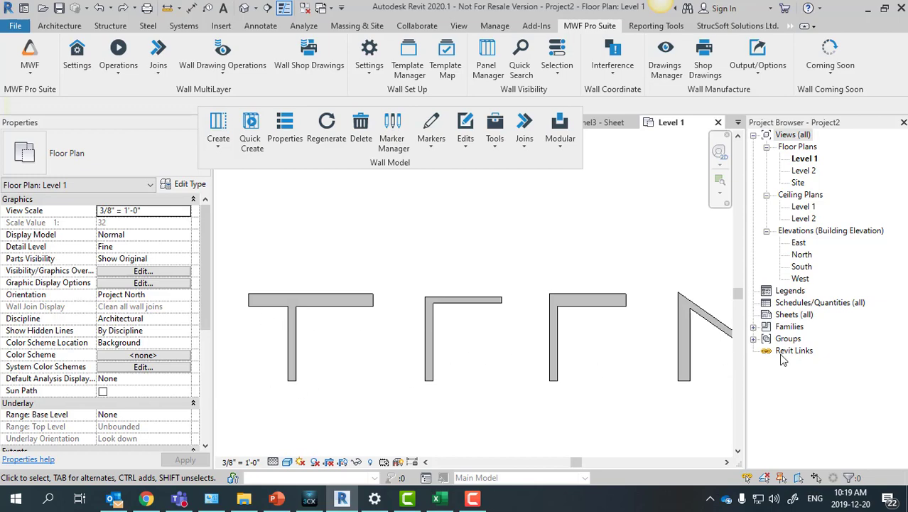
pyautogui.scroll(-3, 190, 313)
pyautogui.scroll(-1, 298, 295)
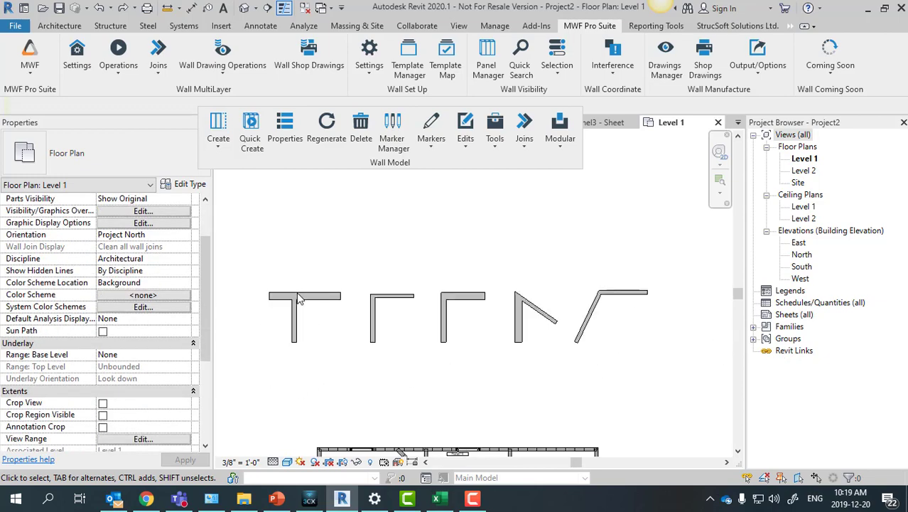
pyautogui.moveTo(680, 394); pyautogui.dragTo(241, 224)
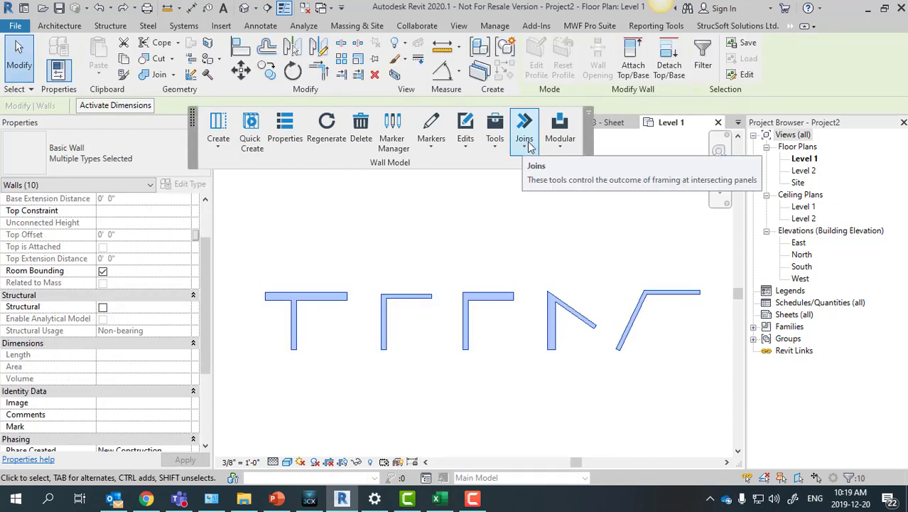
pyautogui.click(533, 146)
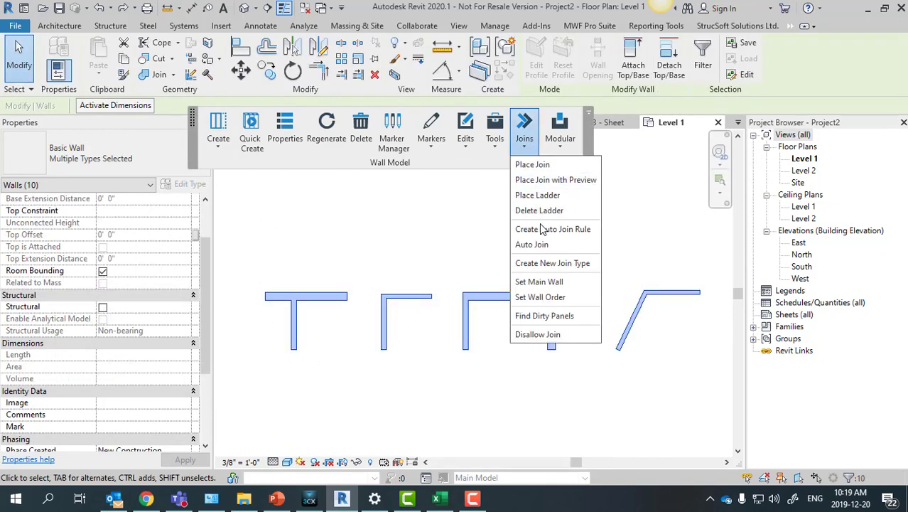
pyautogui.click(559, 249)
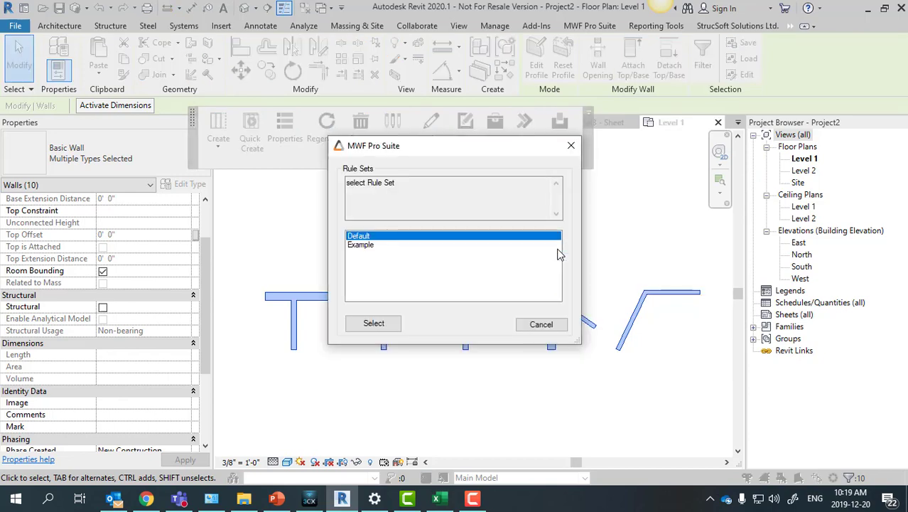
pyautogui.click(364, 249)
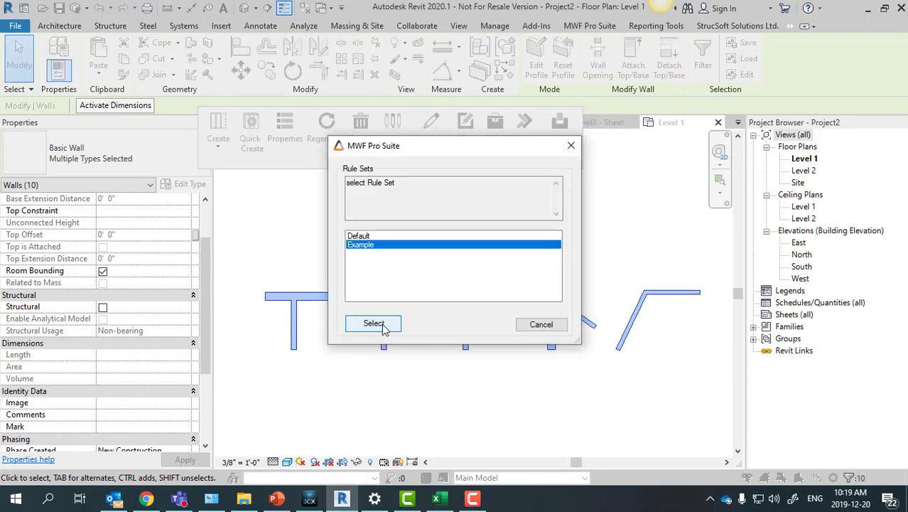
pyautogui.click(375, 323)
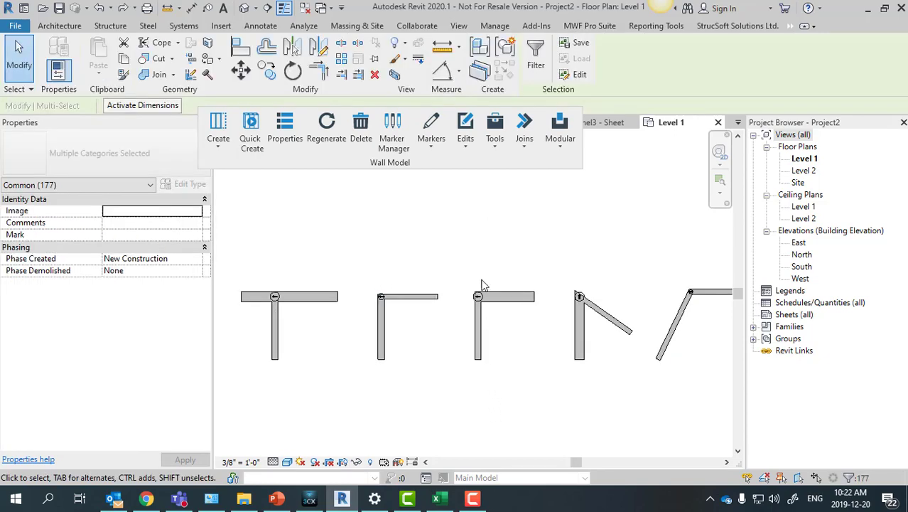
# Run Auto Join on the entire framed building below the sample walls, using the Example rule set
pyautogui.scroll(-1, 481, 297)
pyautogui.moveTo(489, 351); pyautogui.dragTo(541, 274, button='middle')
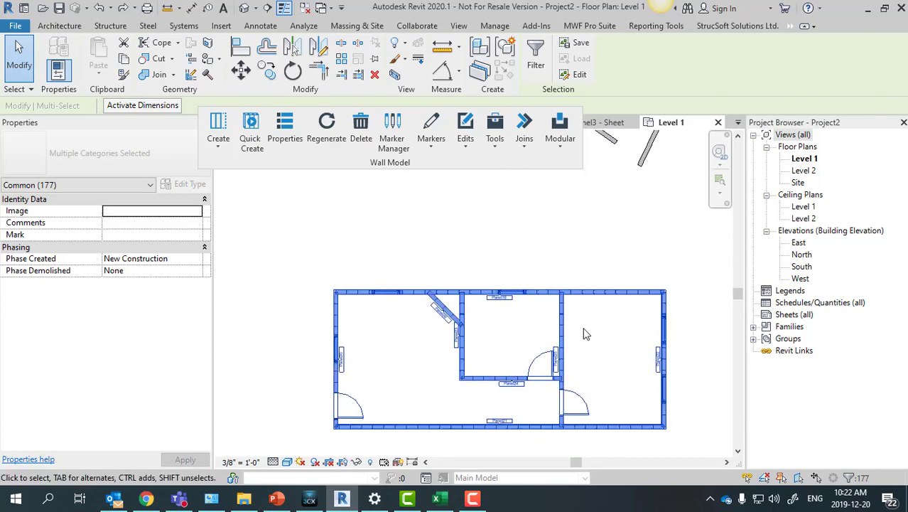
pyautogui.scroll(1, 615, 424)
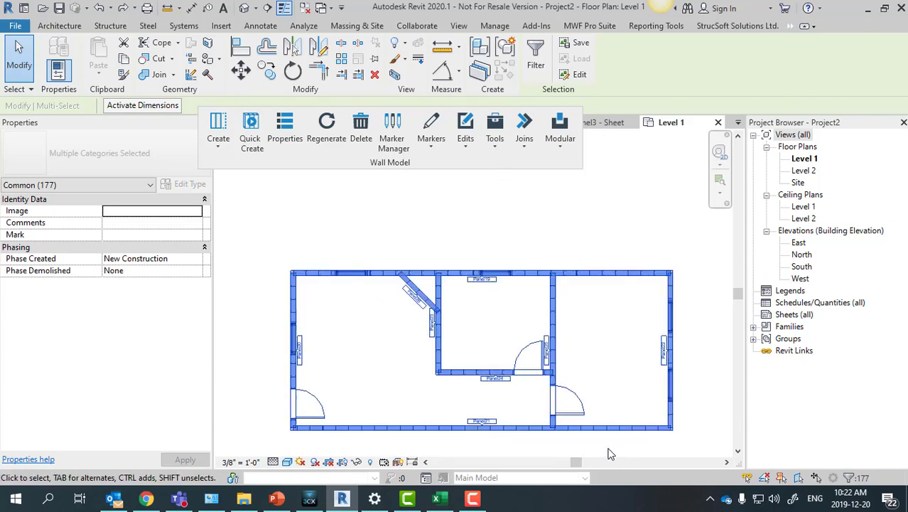
pyautogui.scroll(-4, 586, 311)
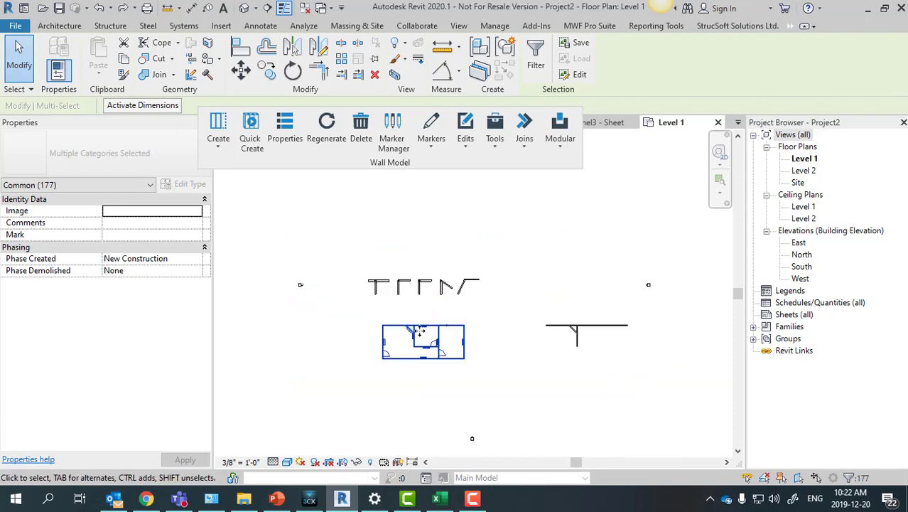
pyautogui.scroll(4, 407, 348)
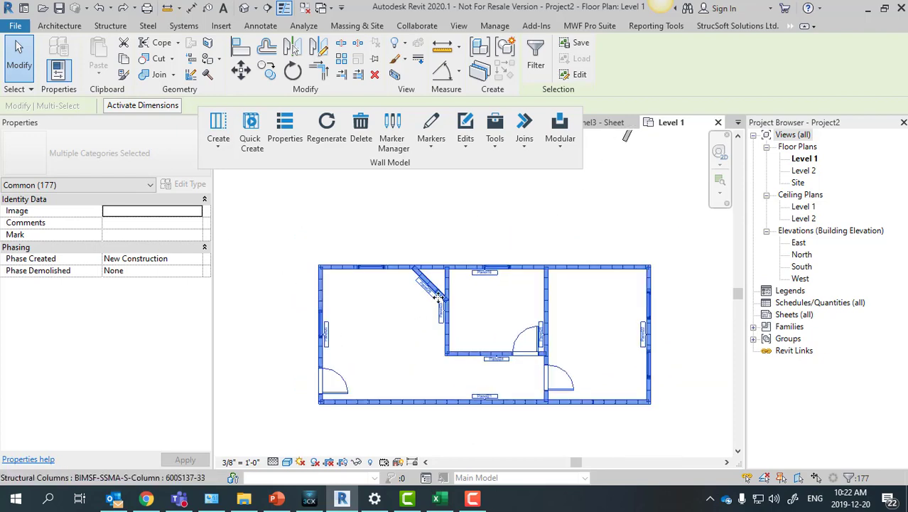
pyautogui.click(299, 253)
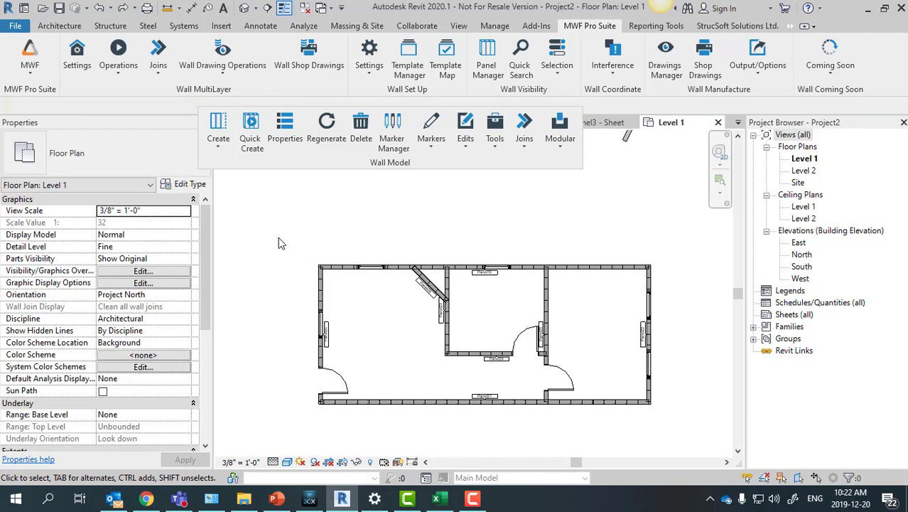
pyautogui.moveTo(681, 428); pyautogui.dragTo(614, 259)
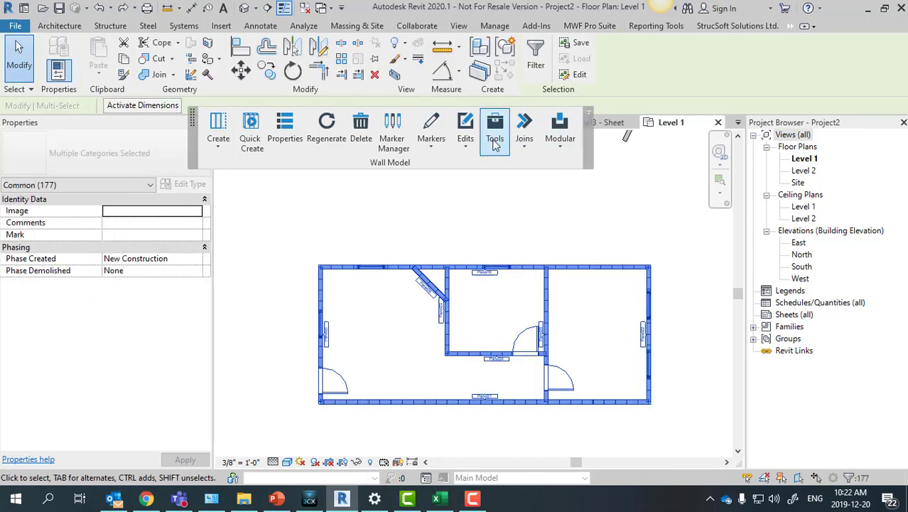
pyautogui.click(523, 142)
pyautogui.click(565, 246)
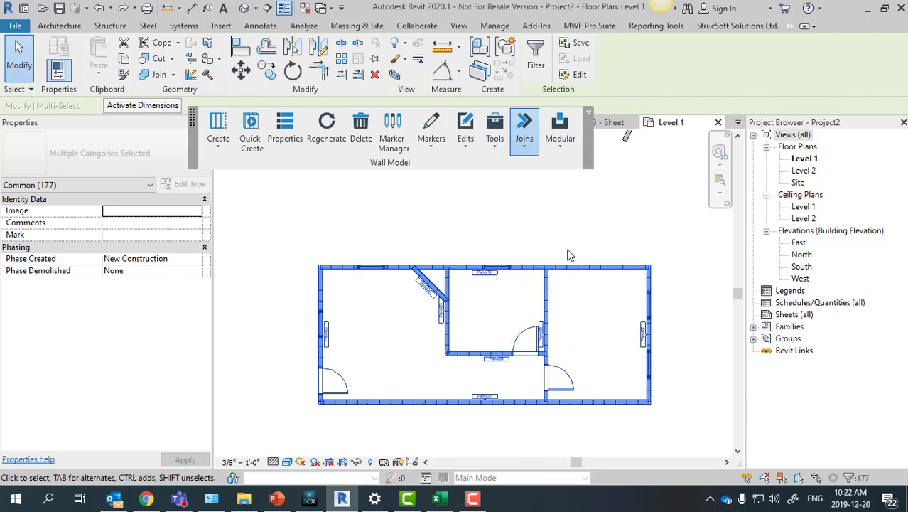
pyautogui.click(369, 247)
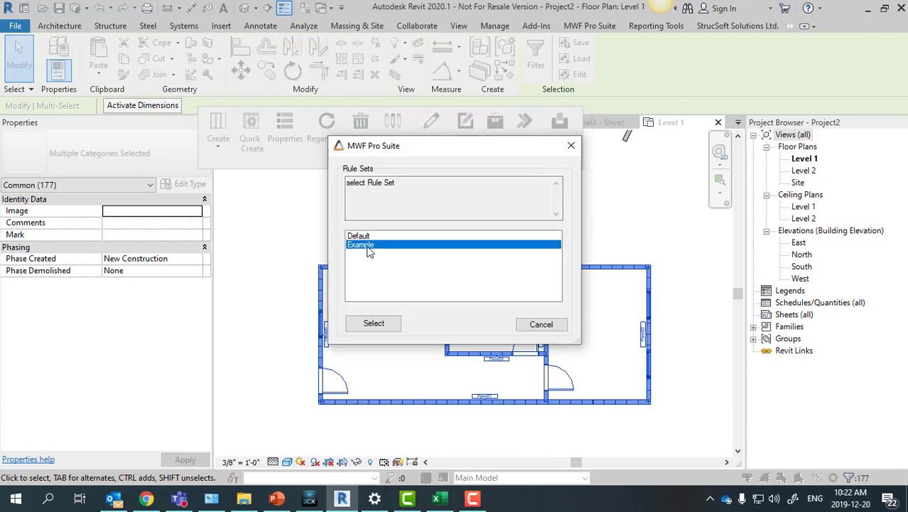
pyautogui.click(374, 324)
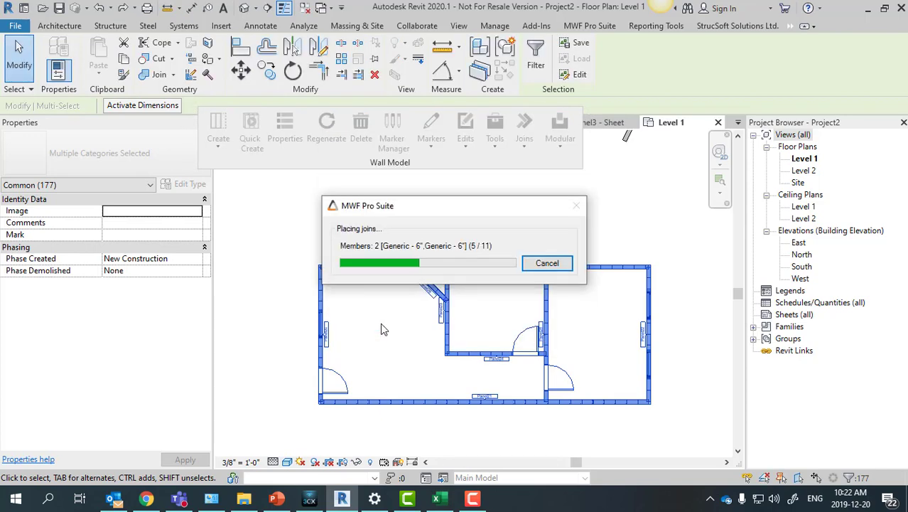